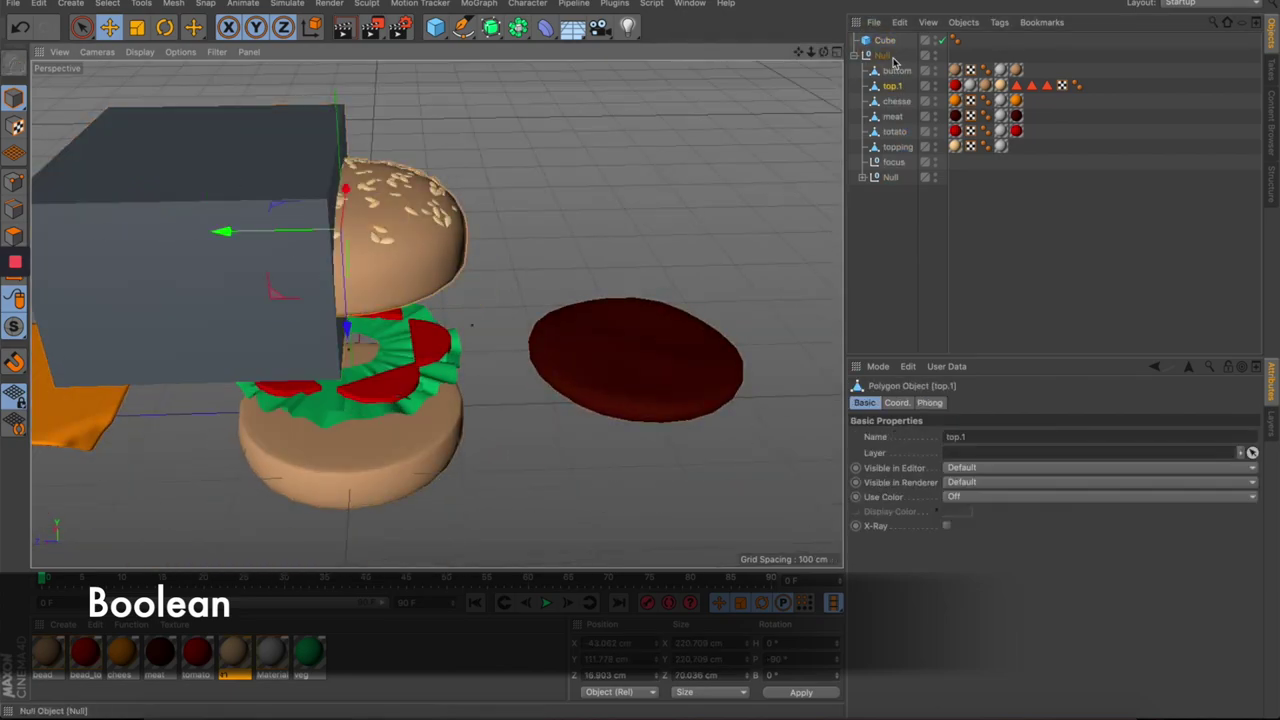
Add a Boole object to split the top bun and close its cut faces with Close Polygon Hole
{"action": "left_click", "coordinate": [518, 27]}
{"action": "left_click", "coordinate": [585, 103]}
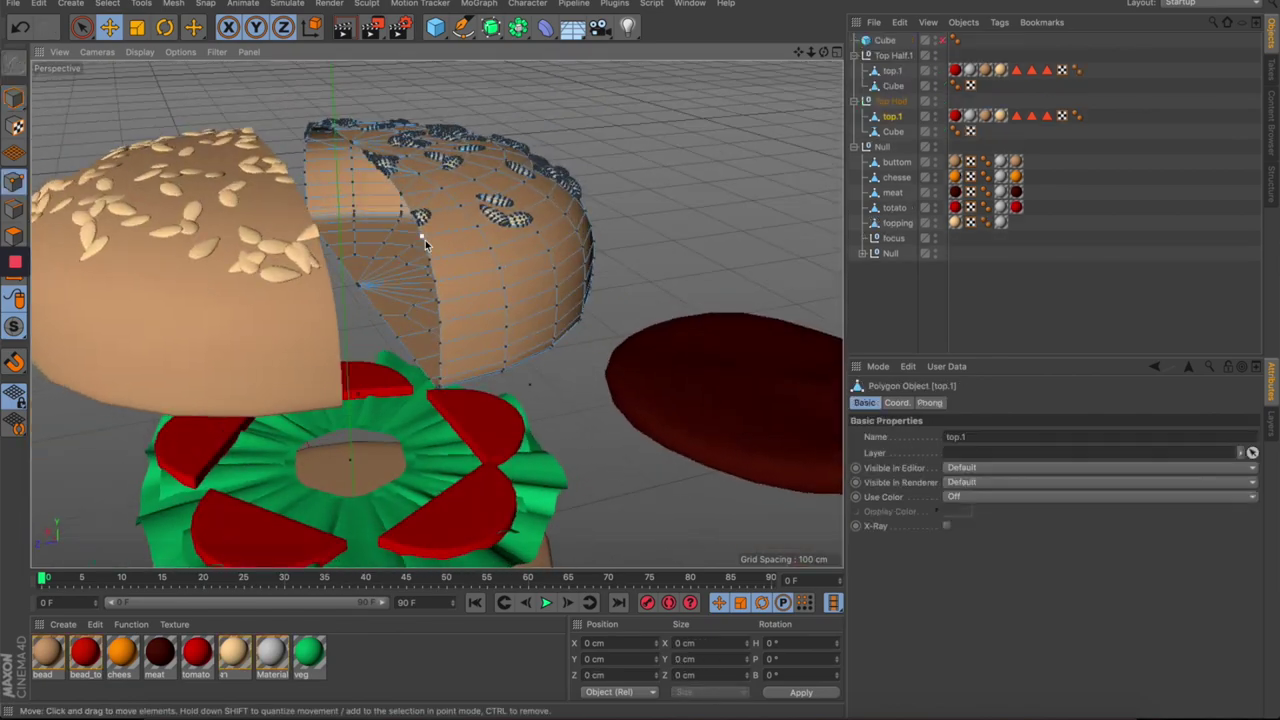
{"action": "right_click", "coordinate": [425, 240]}
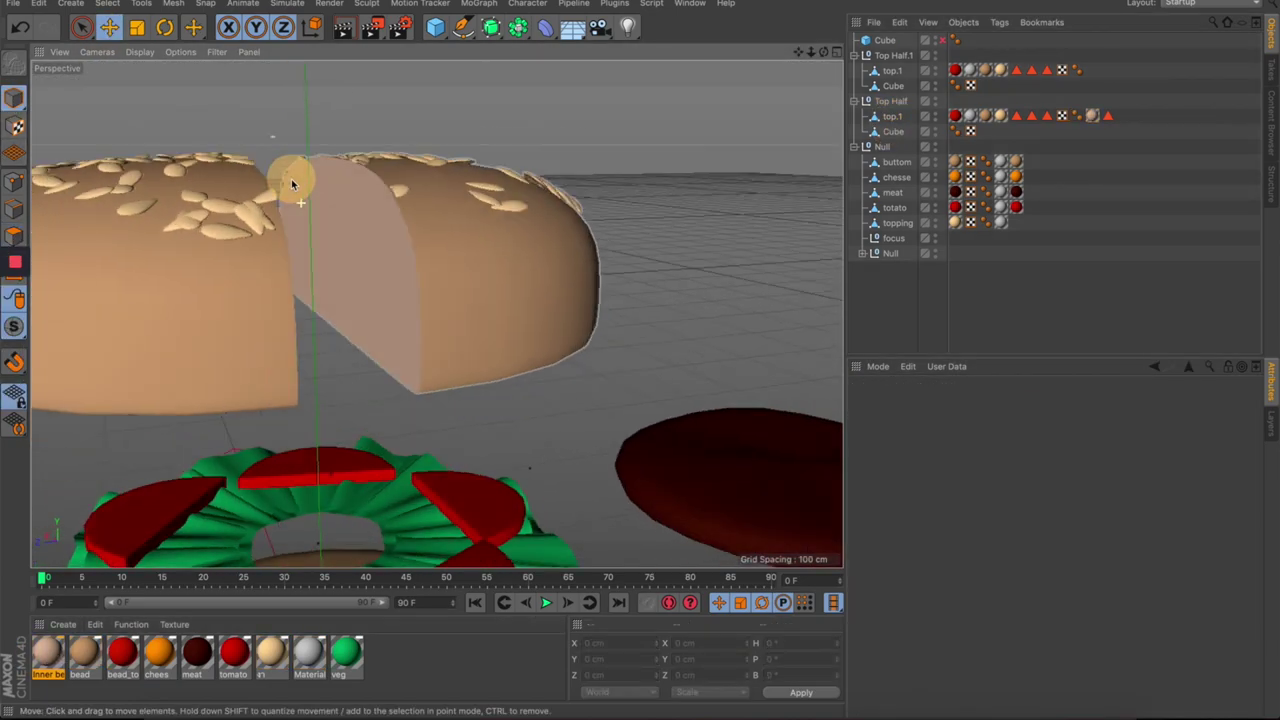
{"action": "left_click", "coordinate": [891, 80]}
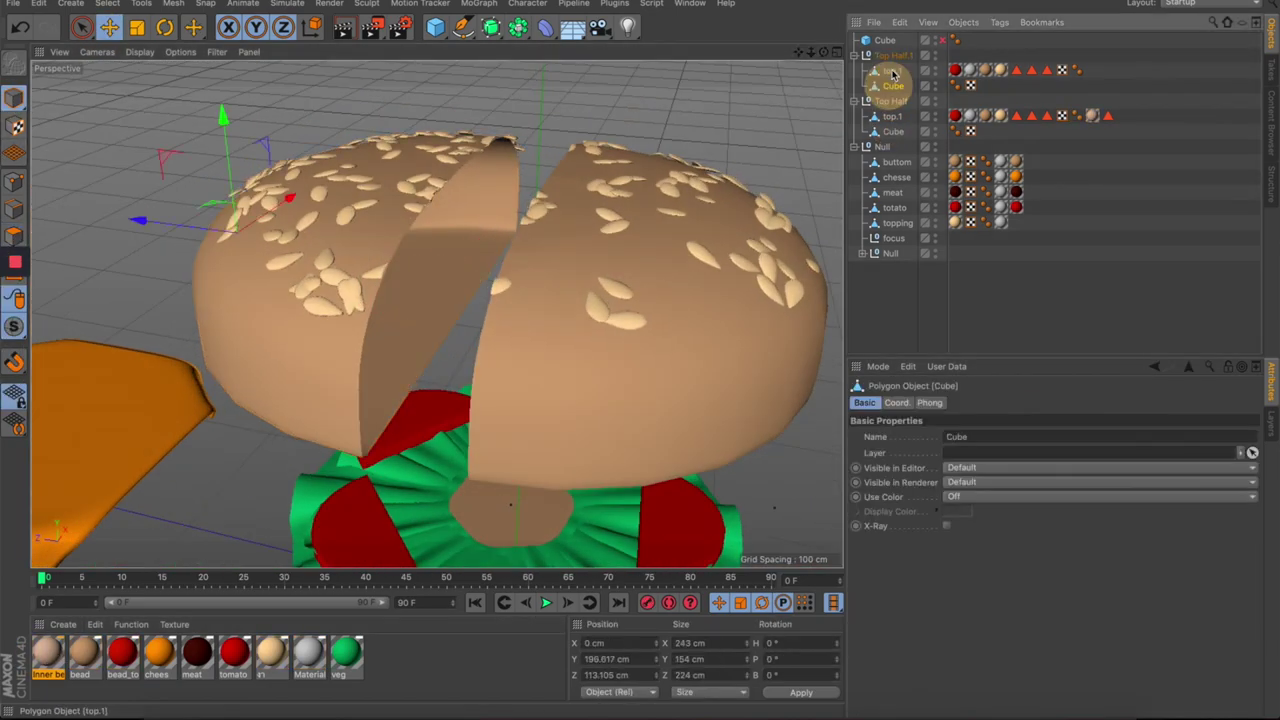
{"action": "right_click", "coordinate": [510, 210]}
{"action": "left_click", "coordinate": [545, 395]}
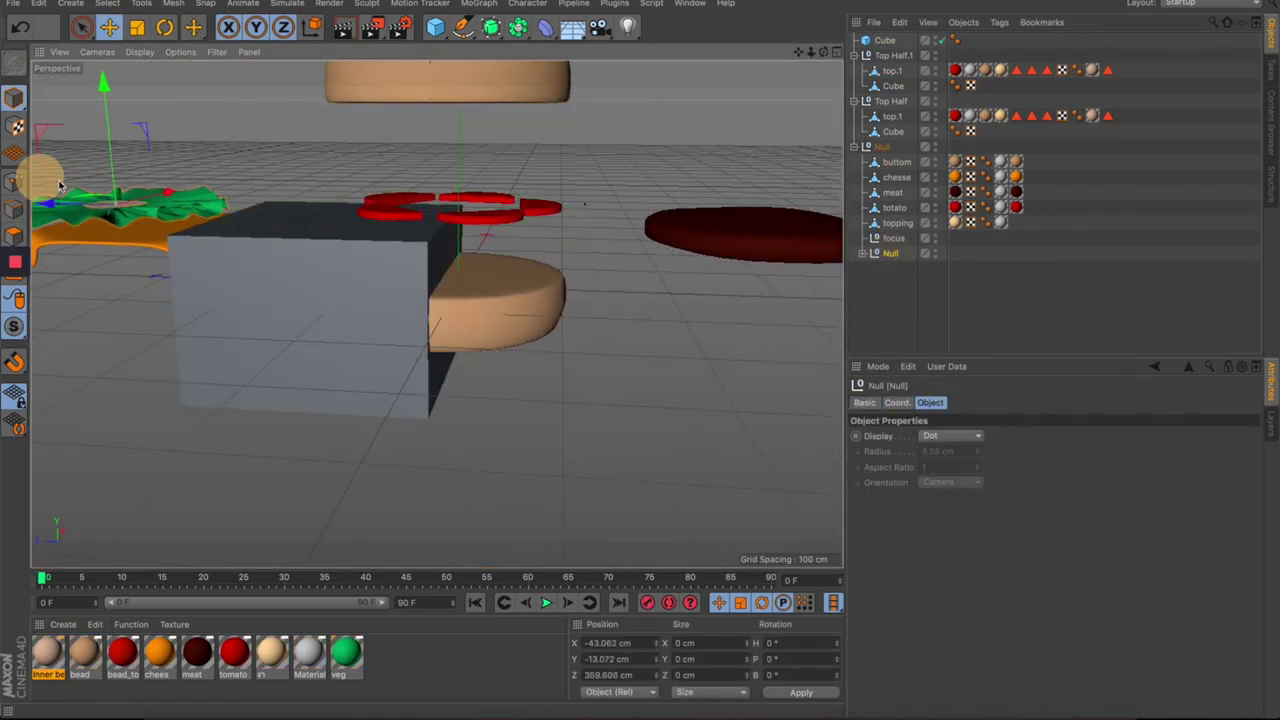
Group the Cube and bottom bun under a second Boole and check both cubes in wireframe side view
{"action": "right_click", "coordinate": [880, 150]}
{"action": "left_click", "coordinate": [900, 343]}
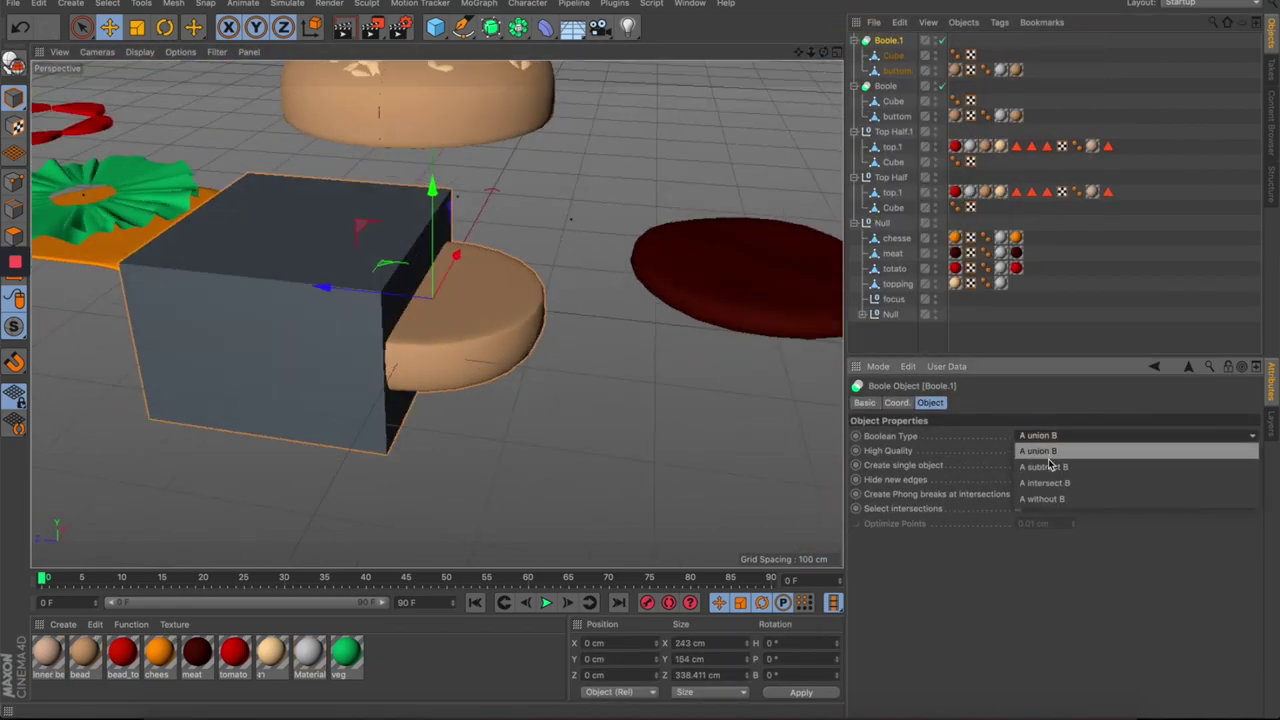
{"action": "left_click", "coordinate": [893, 55]}
{"action": "key", "text": "F3"}
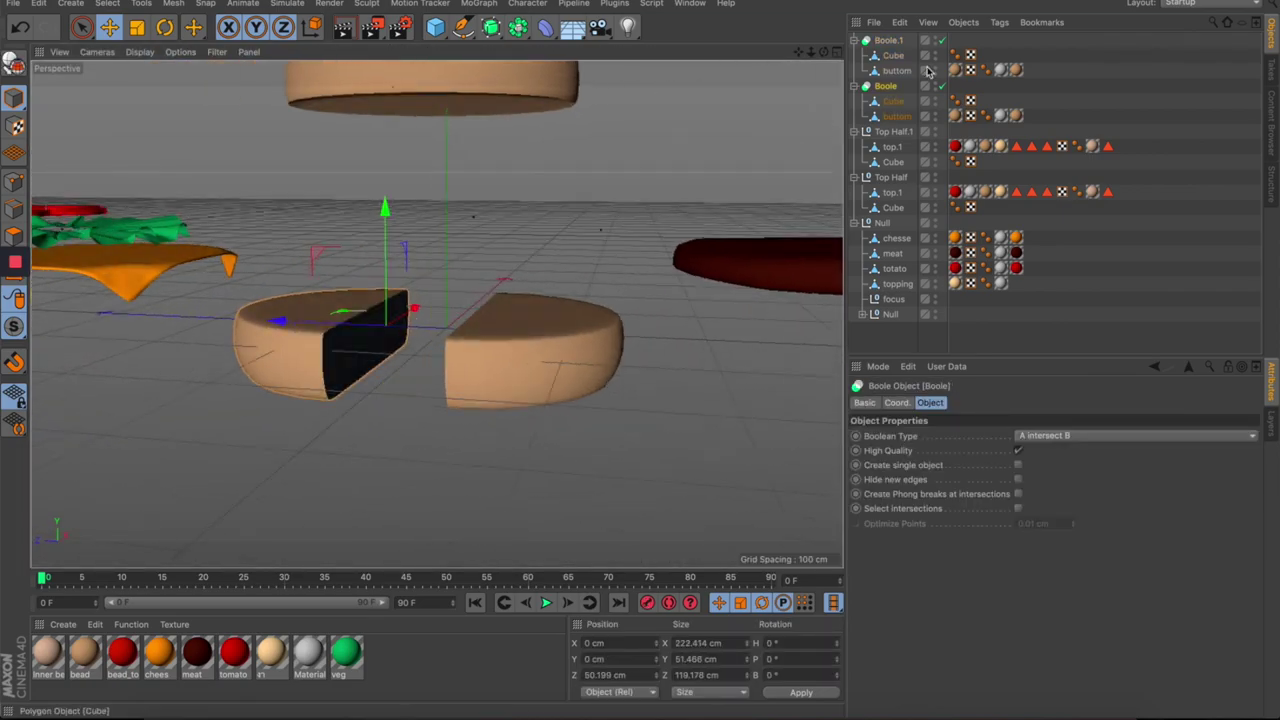
{"action": "left_click", "coordinate": [893, 101]}
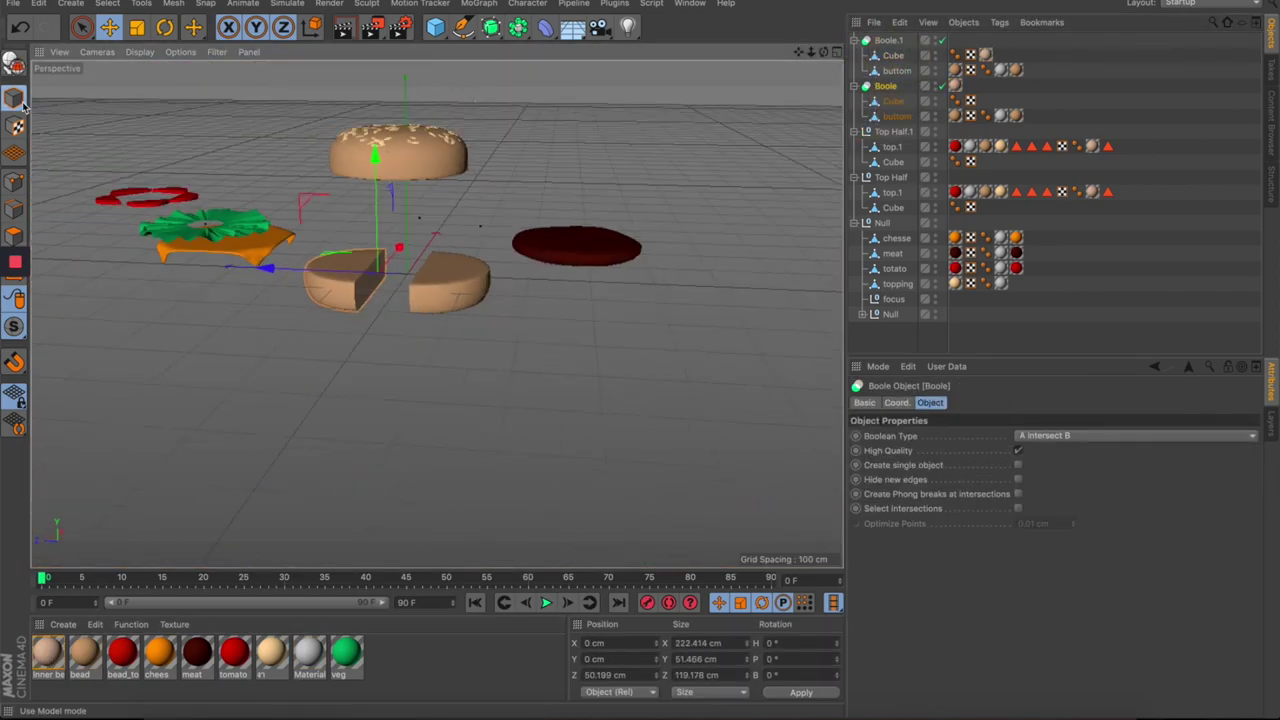
{"action": "left_click", "coordinate": [491, 27]}
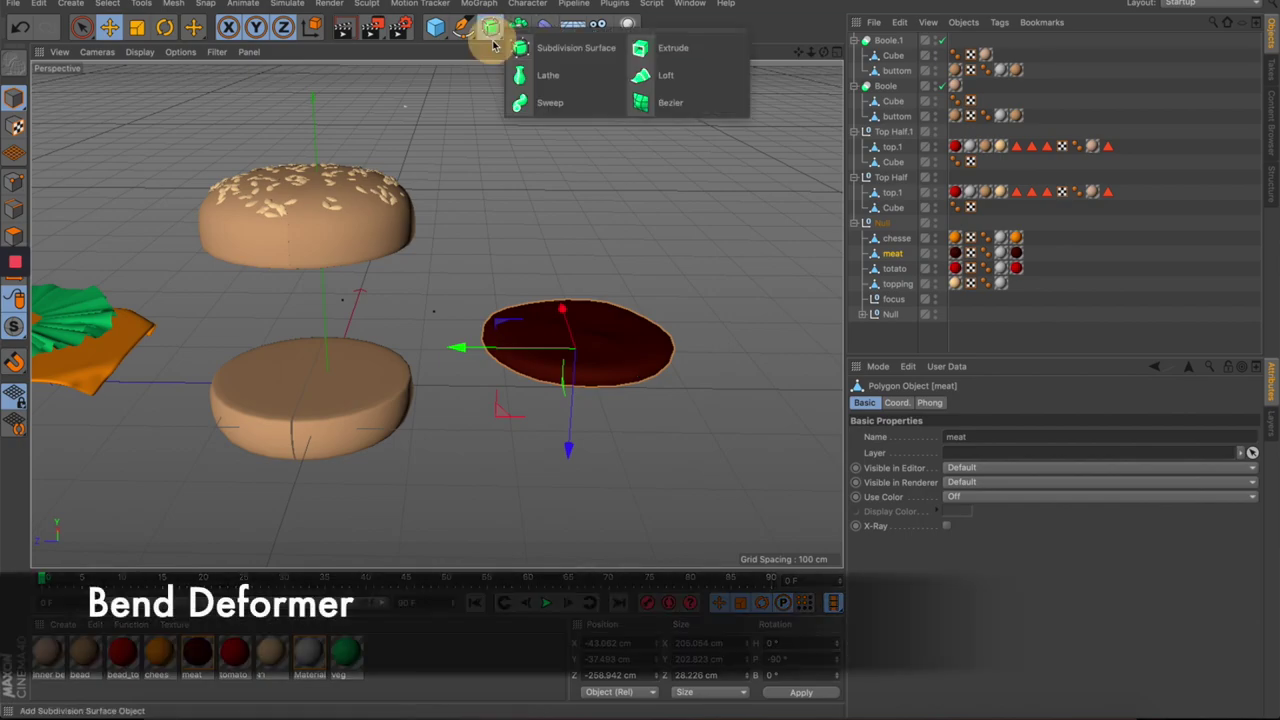
Add a Bend deformer onto the meat patty and enlarge it to fit the patty
{"action": "left_click", "coordinate": [520, 46]}
{"action": "left_click_drag", "start_coordinate": [310, 395], "coordinate": [583, 367]}
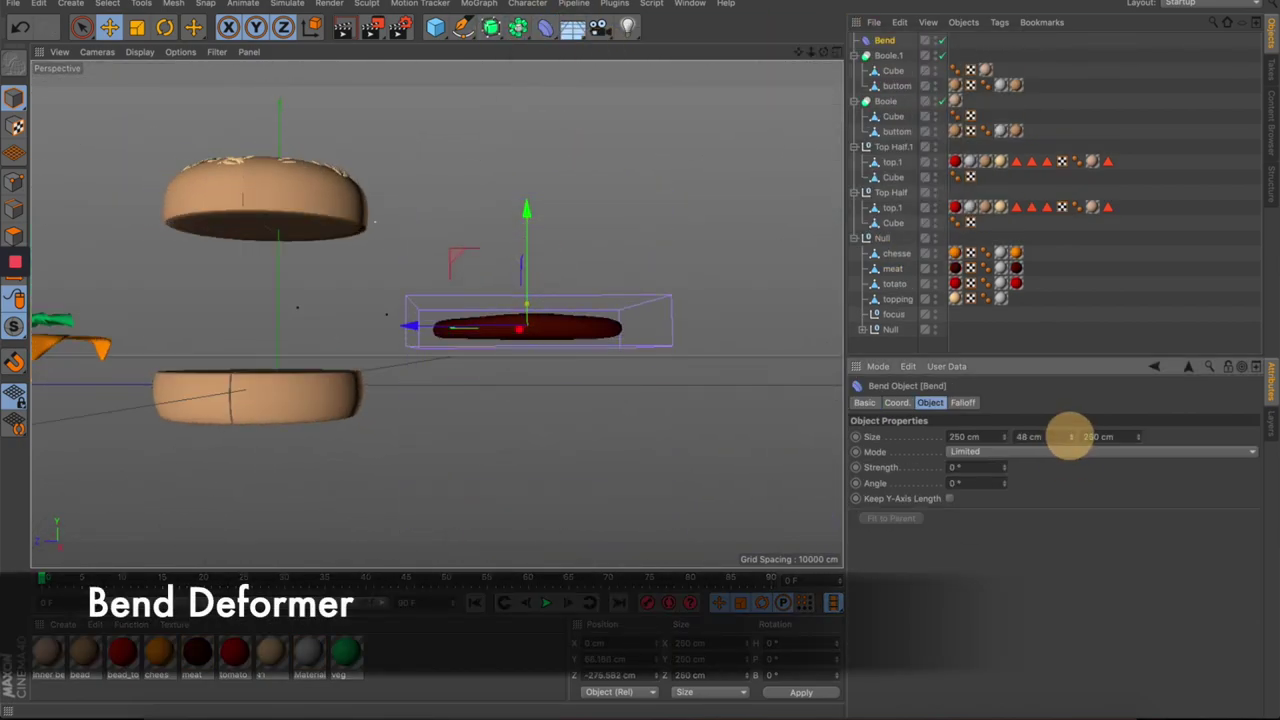
{"action": "left_click_drag", "start_coordinate": [577, 417], "coordinate": [585, 478]}
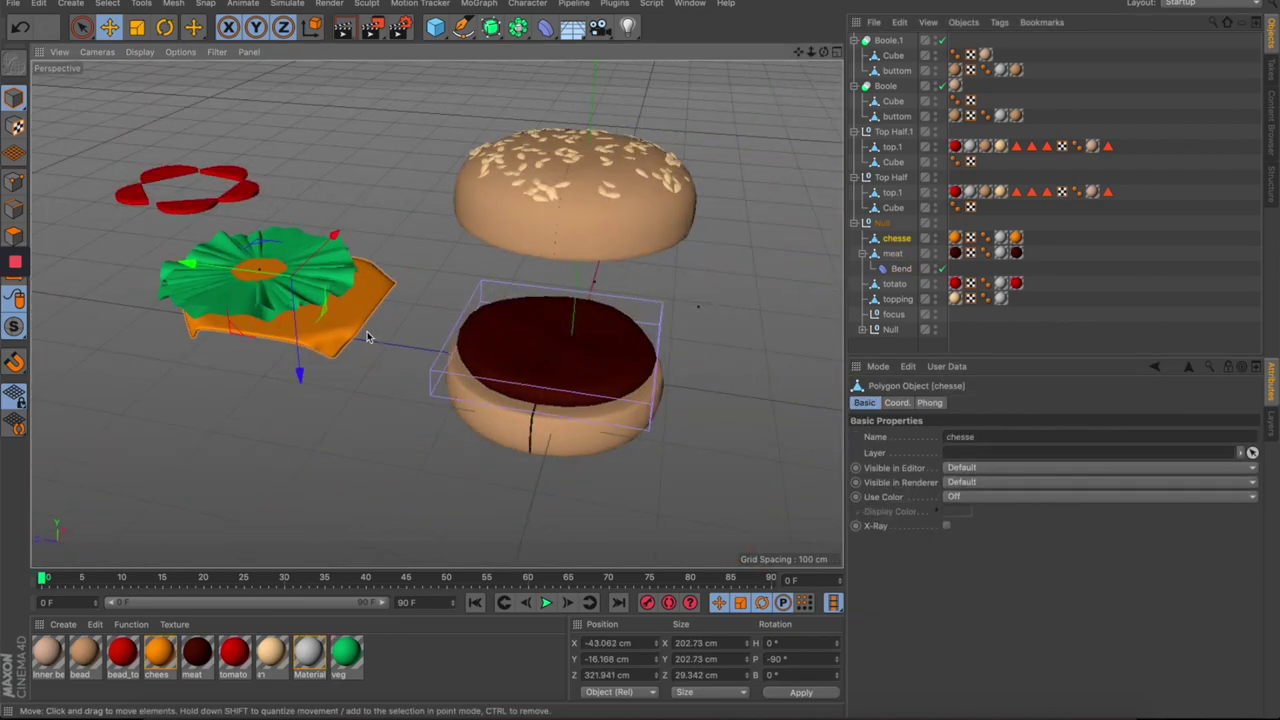
Place the cheese slice on the bottom bun and bend its edges downward
{"action": "left_click_drag", "start_coordinate": [366, 334], "coordinate": [537, 325]}
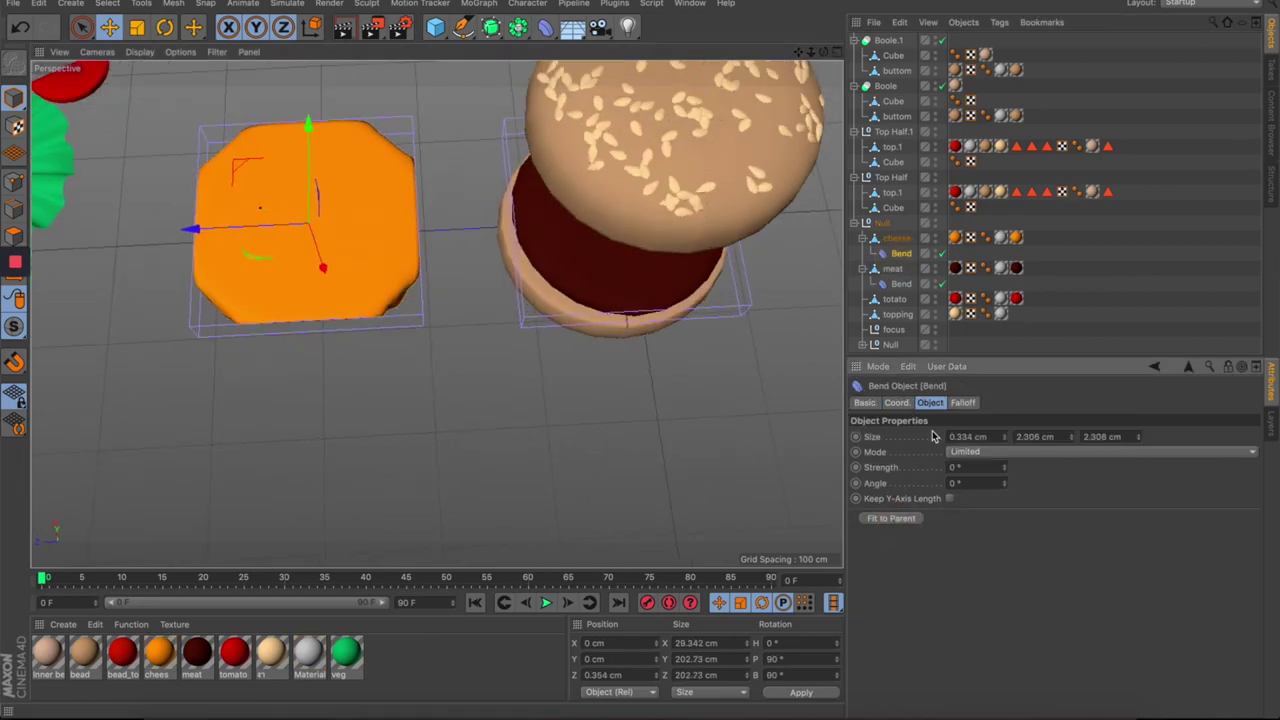
{"action": "left_click_drag", "start_coordinate": [1004, 480], "coordinate": [1004, 467]}
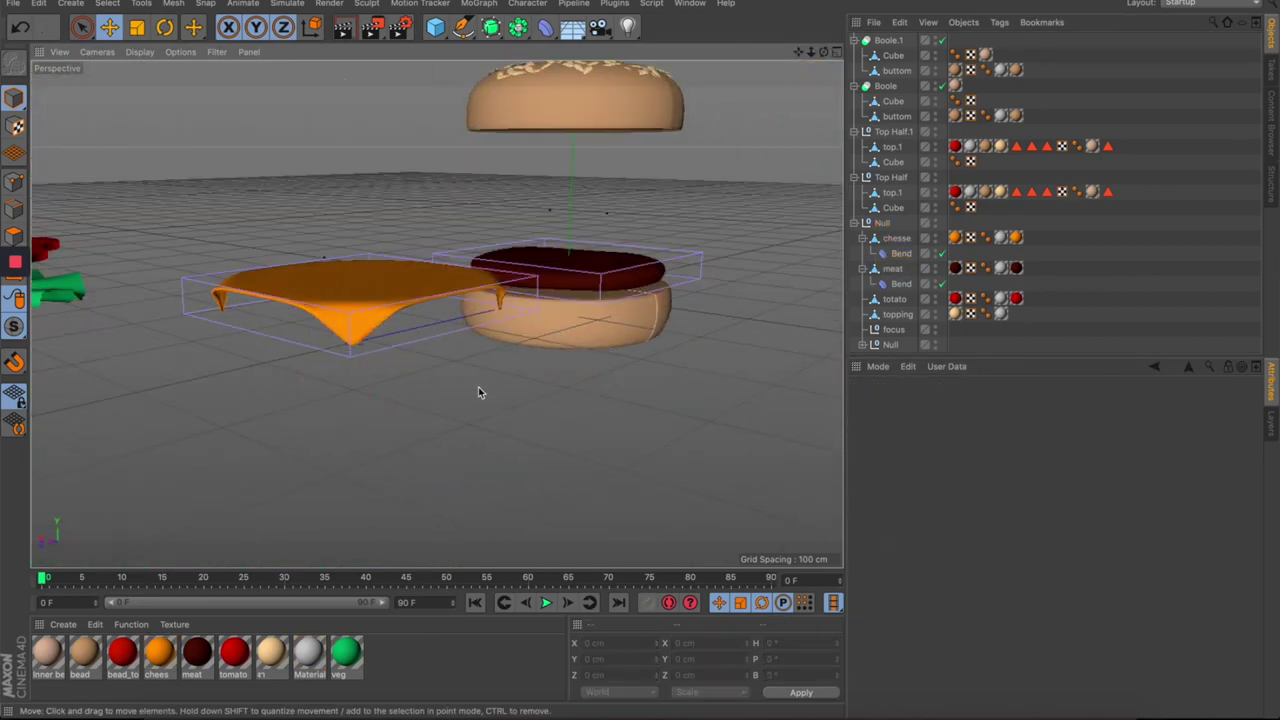
{"action": "left_click", "coordinate": [150, 313]}
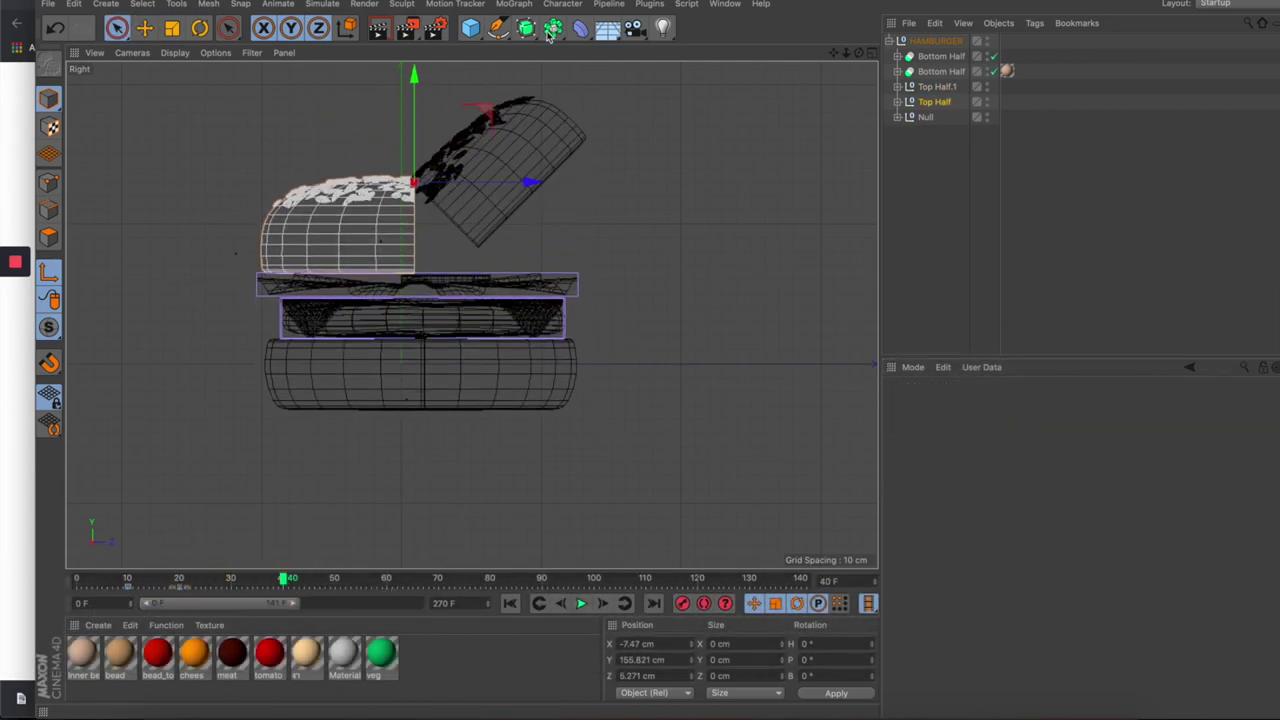
Slope the bun rotation F-curves so the bottom half reaches -45° at frame 40, then scrub to check
{"action": "left_click", "coordinate": [725, 3]}
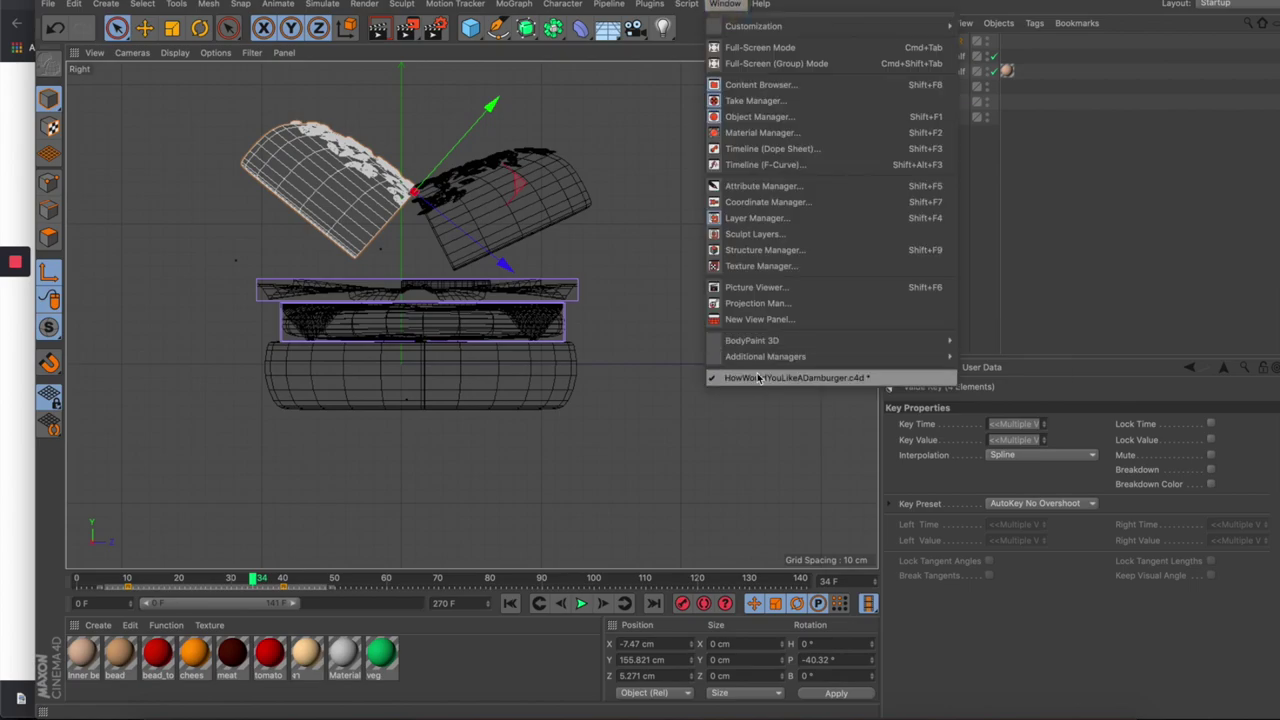
{"action": "left_click", "coordinate": [772, 164]}
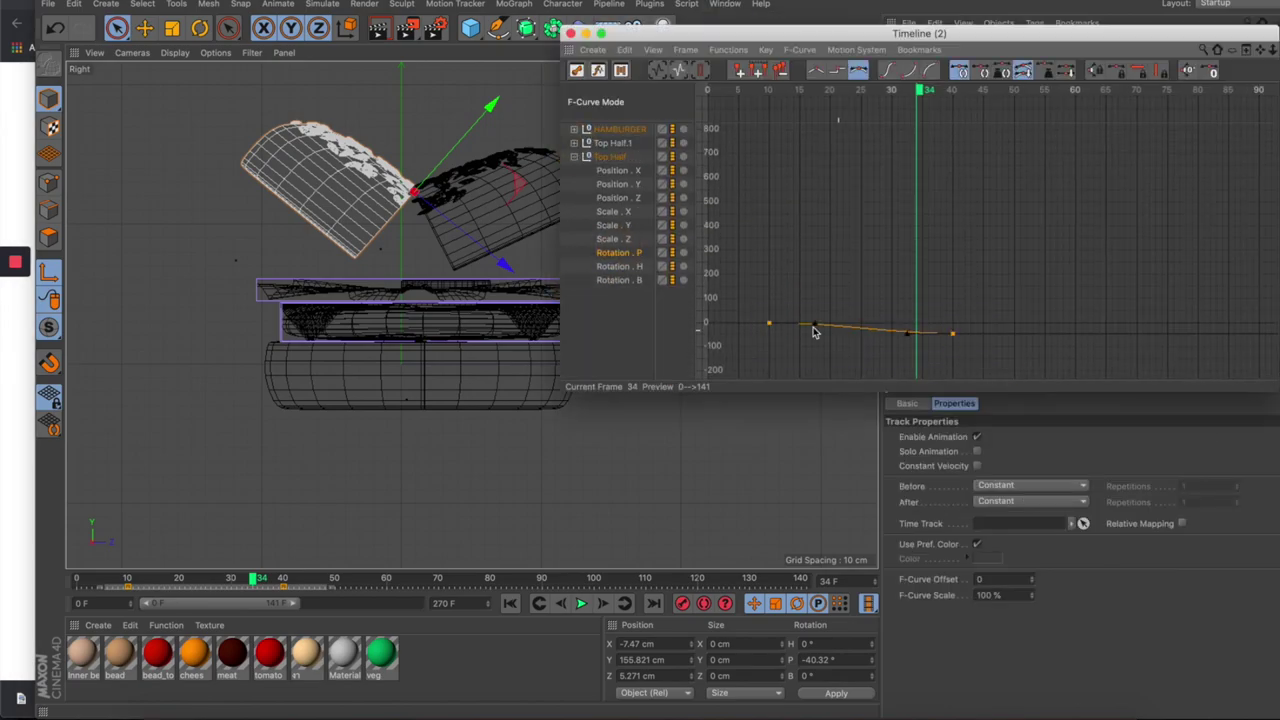
{"action": "left_click_drag", "start_coordinate": [890, 341], "coordinate": [881, 329]}
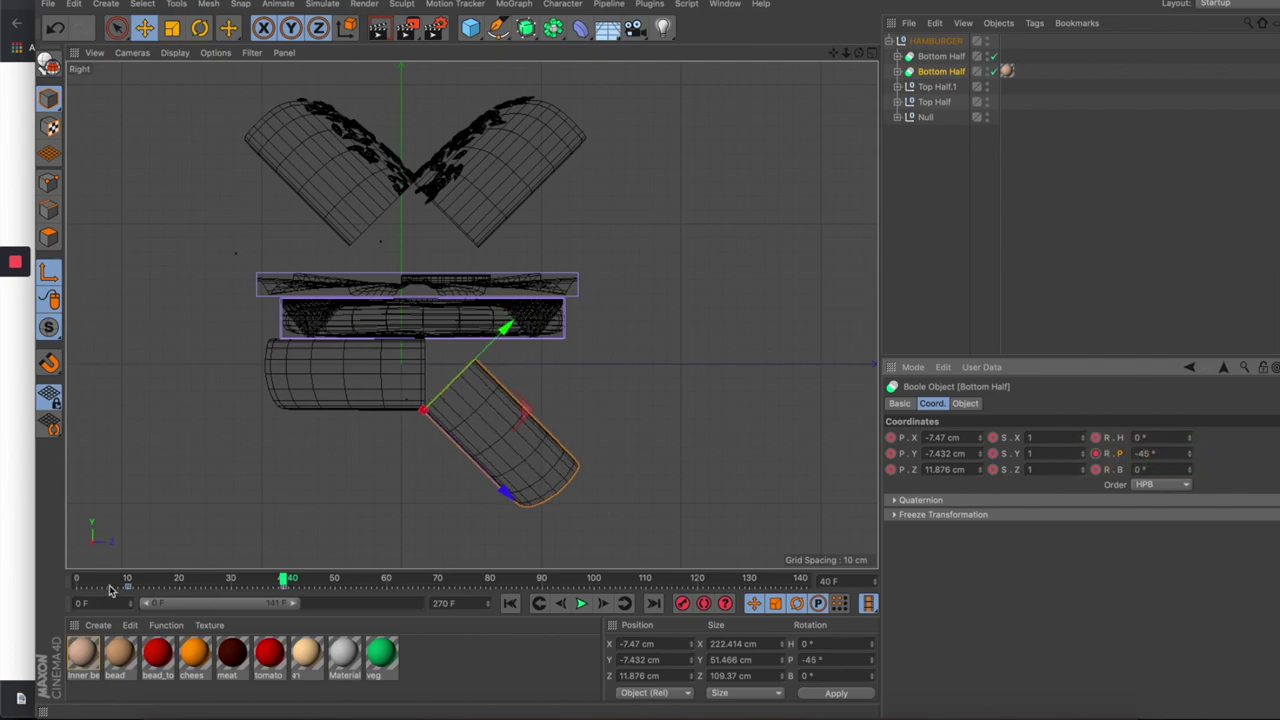
{"action": "left_click", "coordinate": [724, 3]}
{"action": "left_click", "coordinate": [766, 289]}
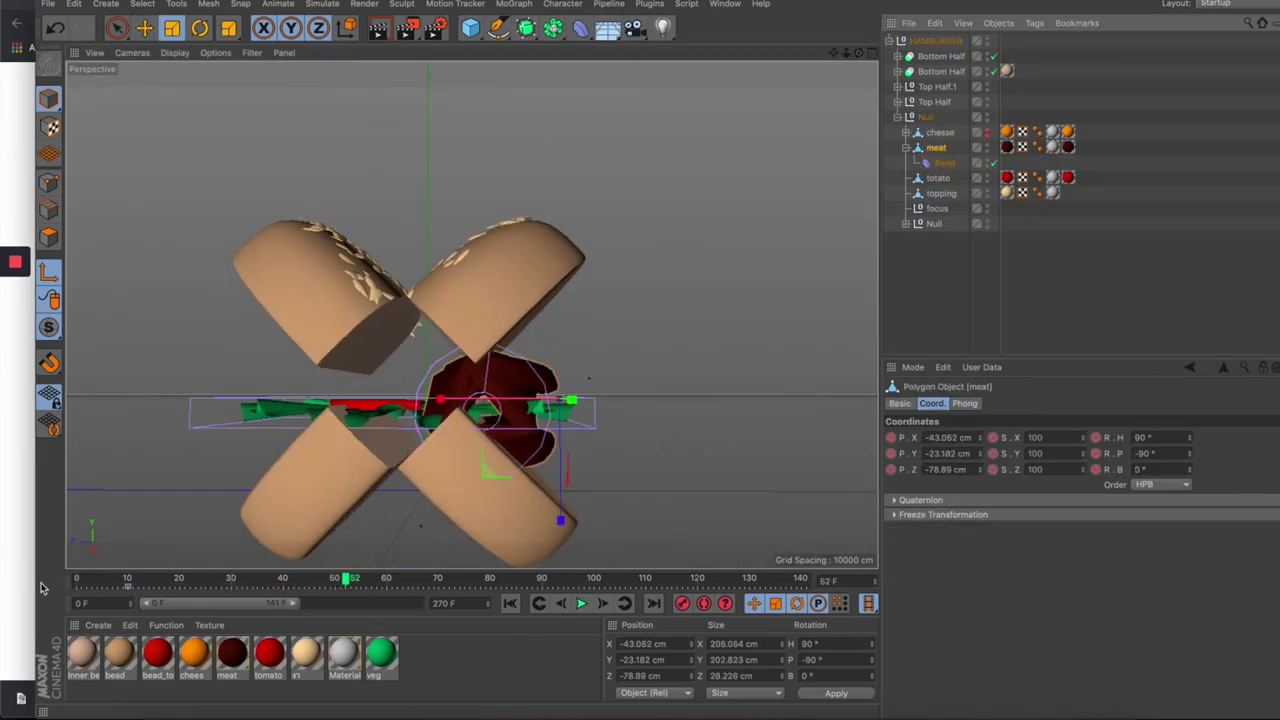
{"action": "left_click", "coordinate": [312, 582]}
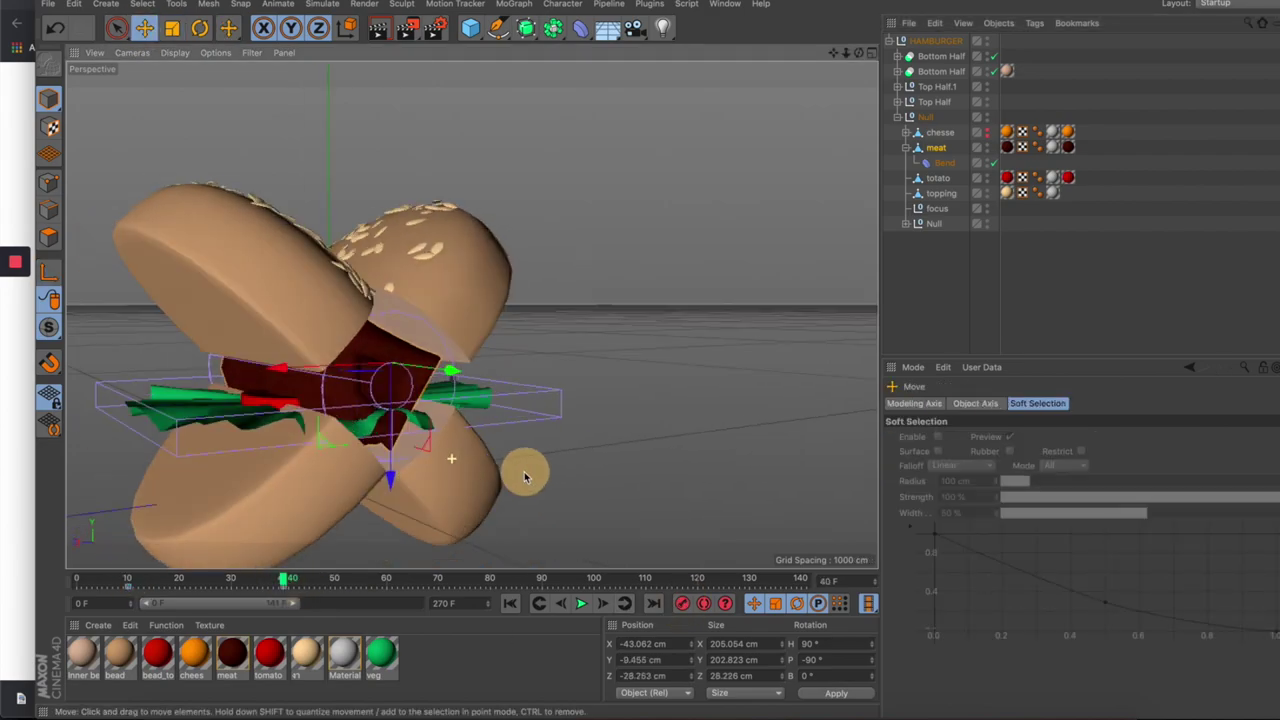
Preview the animation around frames 31–41 and slide the vegetable Null left along X
{"action": "left_click", "coordinate": [581, 603]}
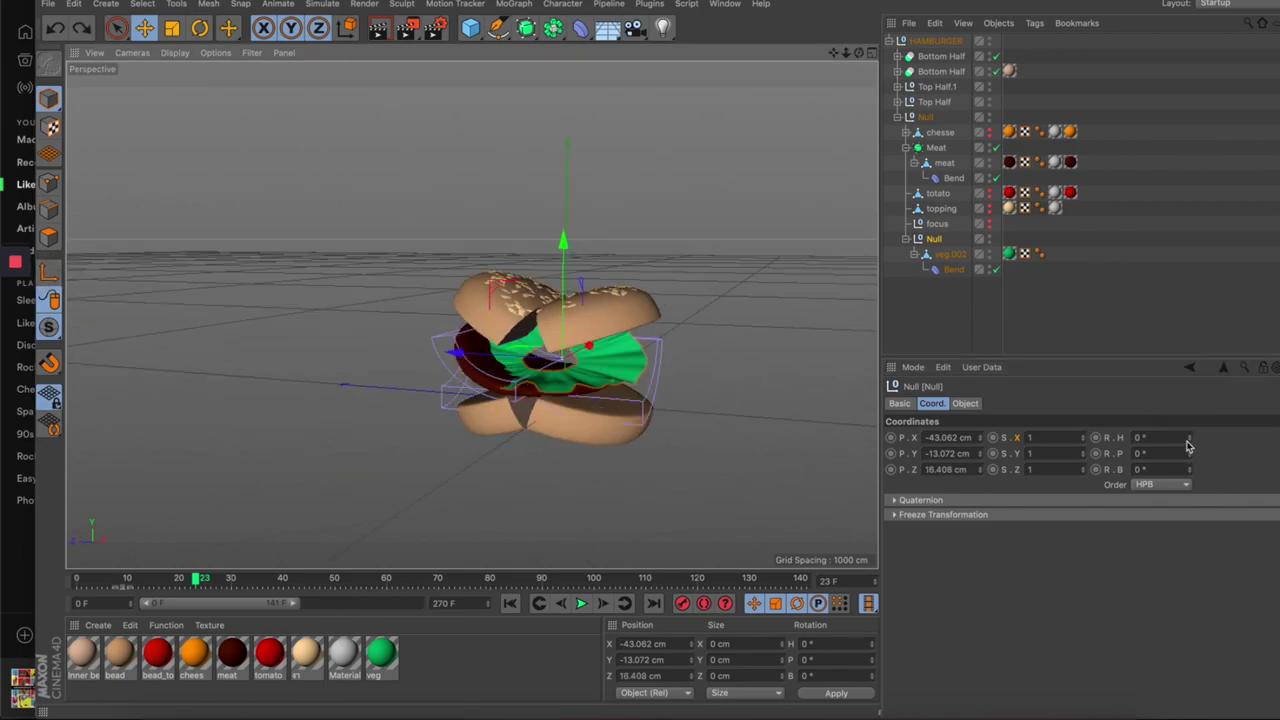
{"action": "left_click", "coordinate": [239, 585]}
{"action": "mouse_move", "coordinate": [239, 590]}
{"action": "left_mouse_down"}
{"action": "mouse_move", "coordinate": [128, 580]}
{"action": "mouse_move", "coordinate": [270, 580]}
{"action": "left_mouse_up"}
{"action": "left_click", "coordinate": [954, 269]}
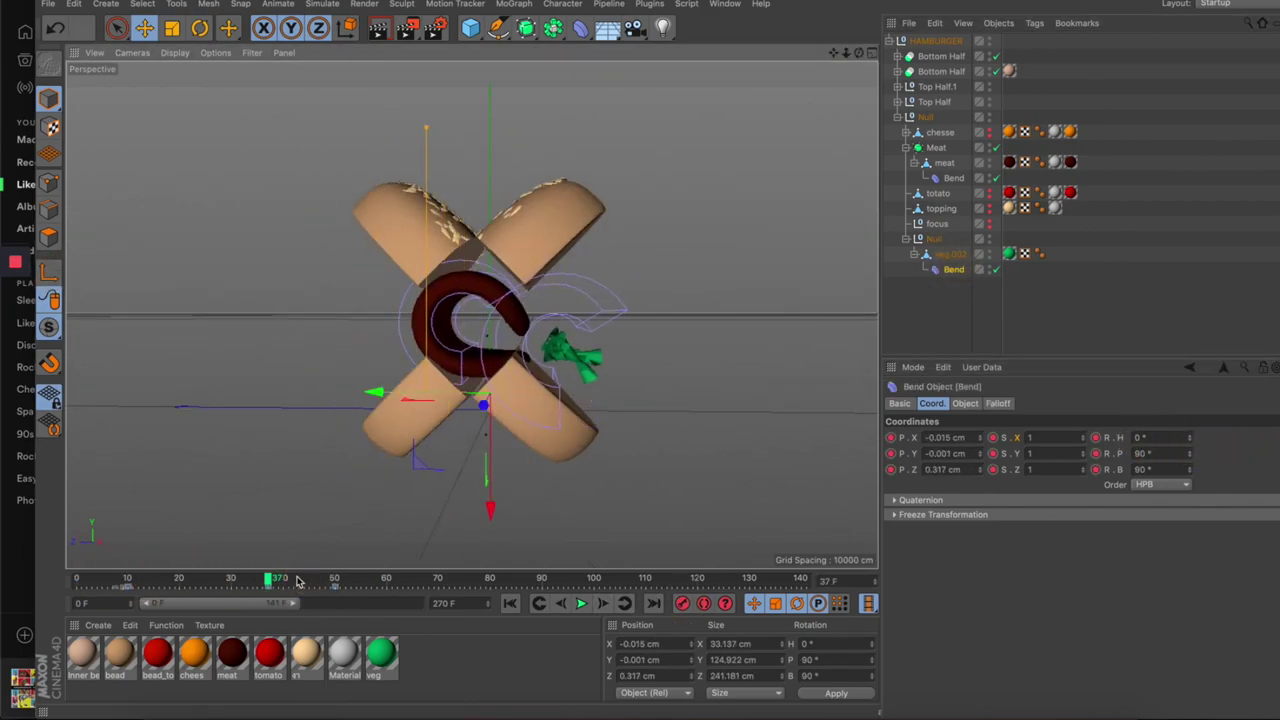
{"action": "left_click", "coordinate": [934, 239]}
{"action": "left_click", "coordinate": [290, 581]}
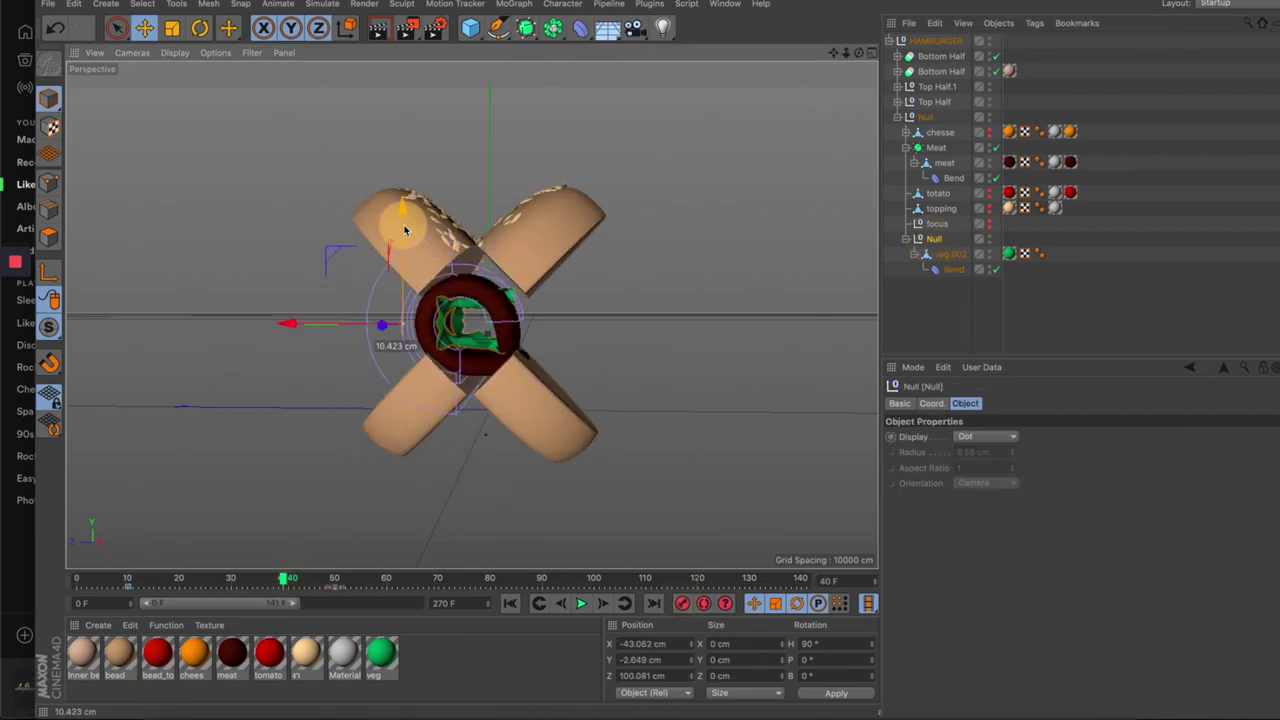
{"action": "left_click", "coordinate": [581, 603]}
{"action": "left_click_drag", "start_coordinate": [340, 326], "coordinate": [335, 328]}
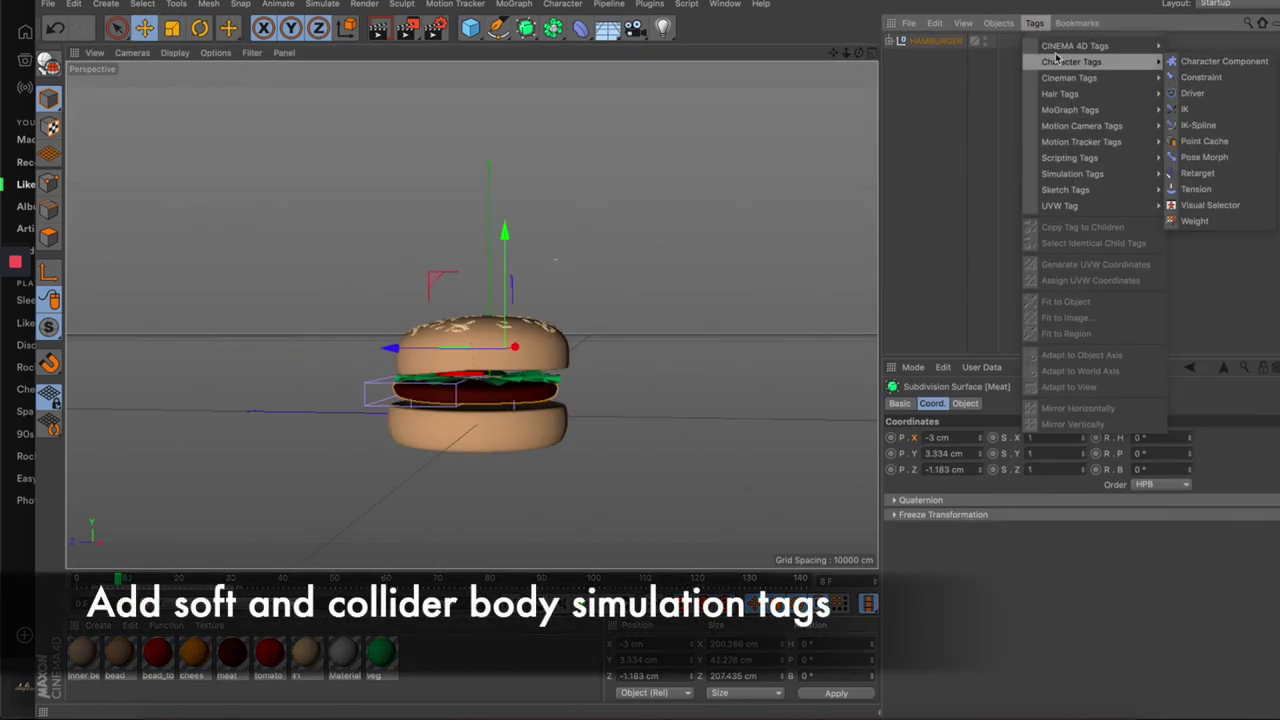
Apply Collider Body simulation tags to ingredients like the tomato and play to test collisions
{"action": "left_click", "coordinate": [1230, 212]}
{"action": "left_click", "coordinate": [1034, 22]}
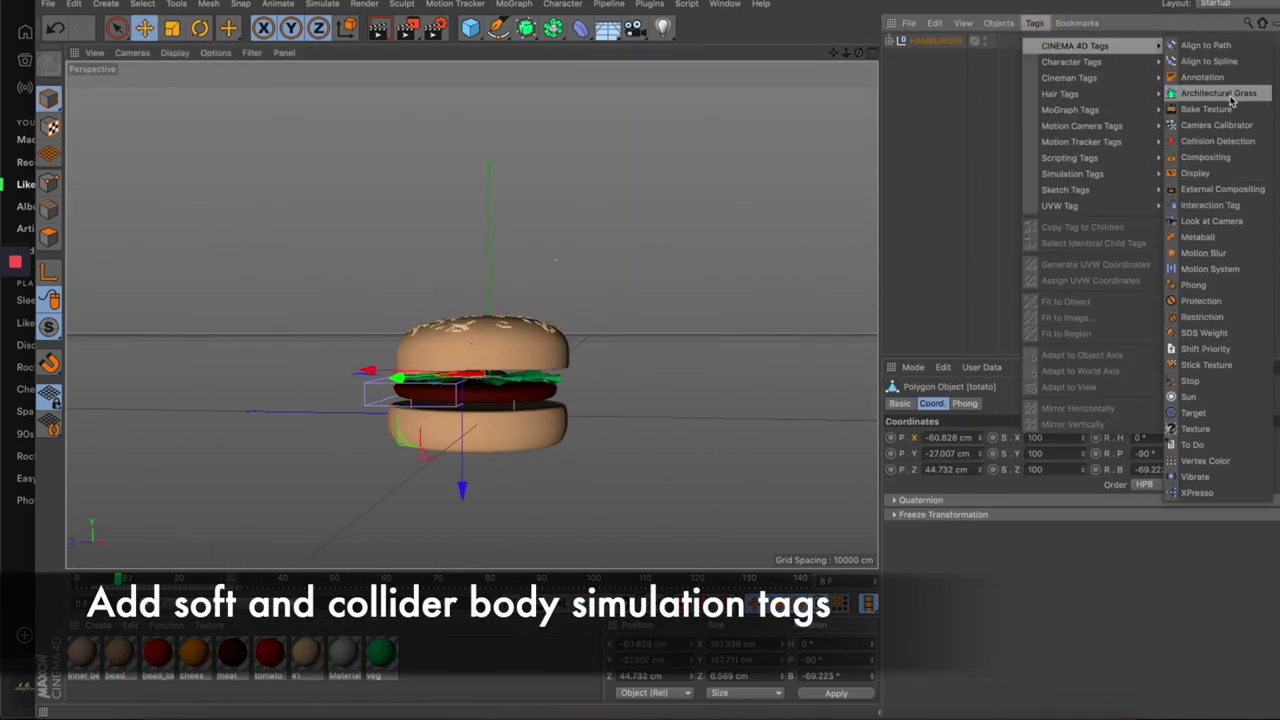
{"action": "left_click", "coordinate": [580, 604]}
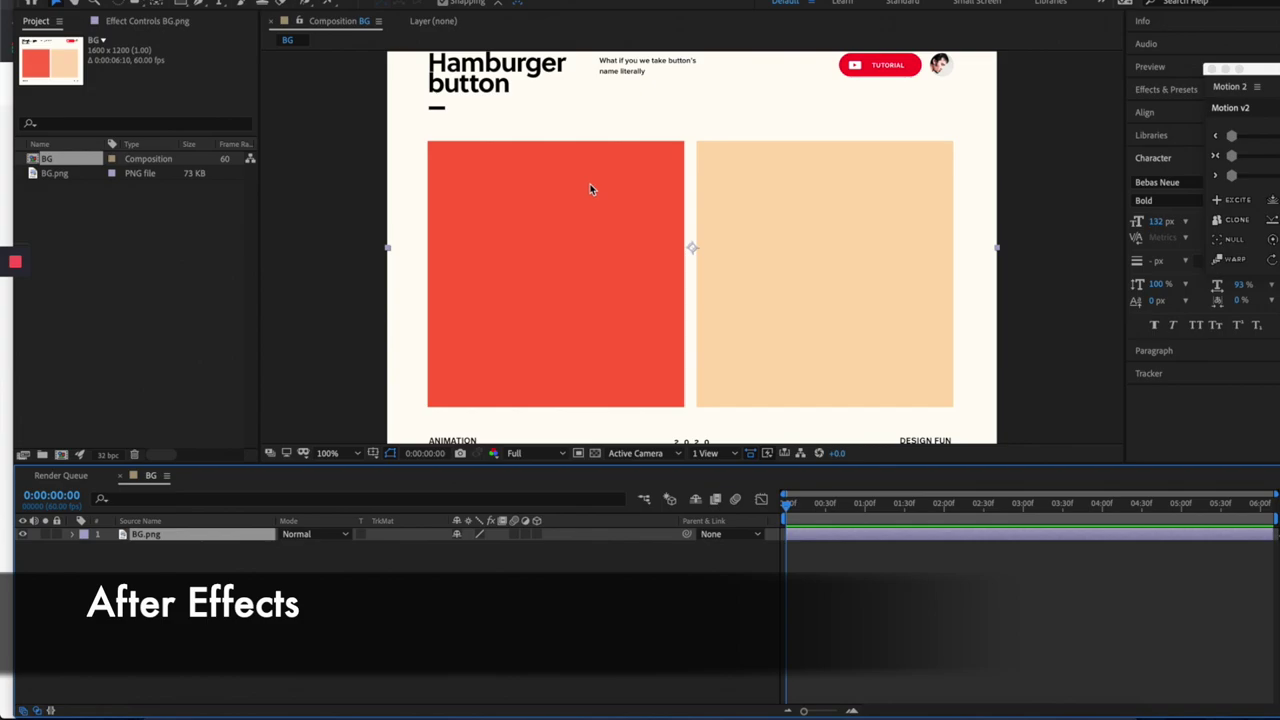
Check the composition settings, then import Render1_0000.png from the Render folder as a PNG sequence
{"action": "right_click", "coordinate": [420, 180]}
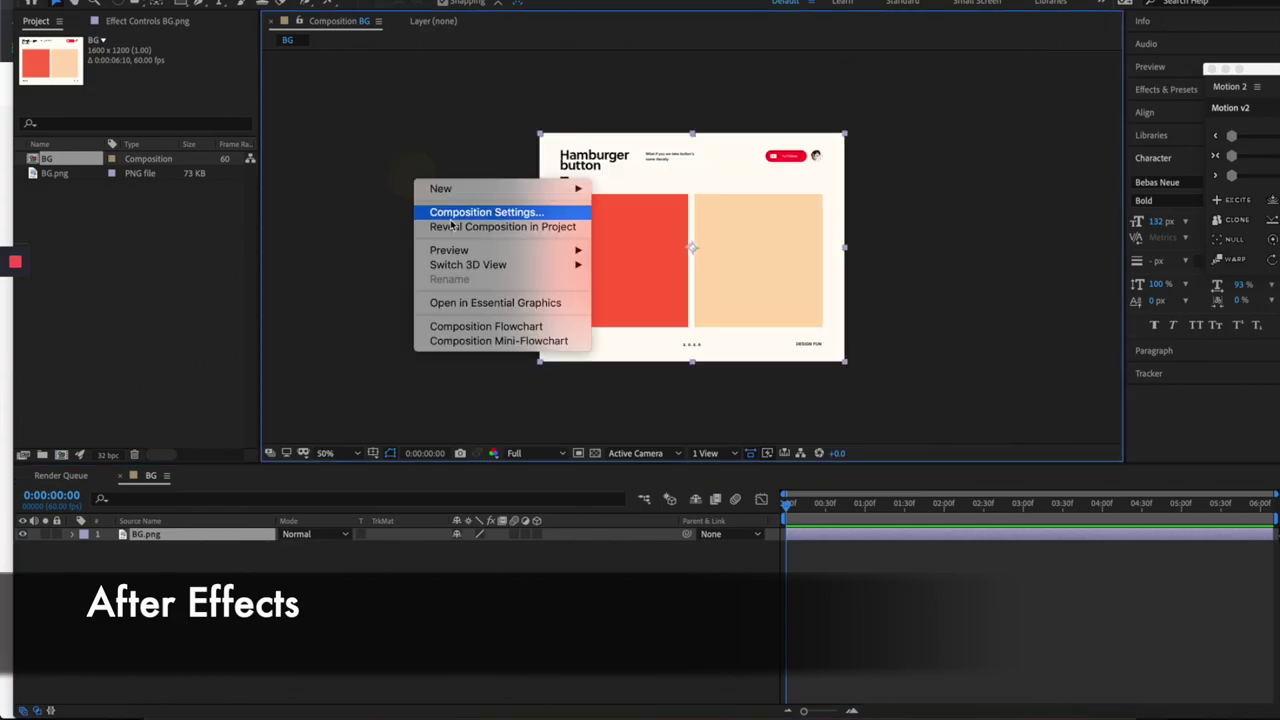
{"action": "left_click", "coordinate": [486, 209]}
{"action": "left_click", "coordinate": [1072, 480]}
{"action": "mouse_move", "coordinate": [147, 164]}
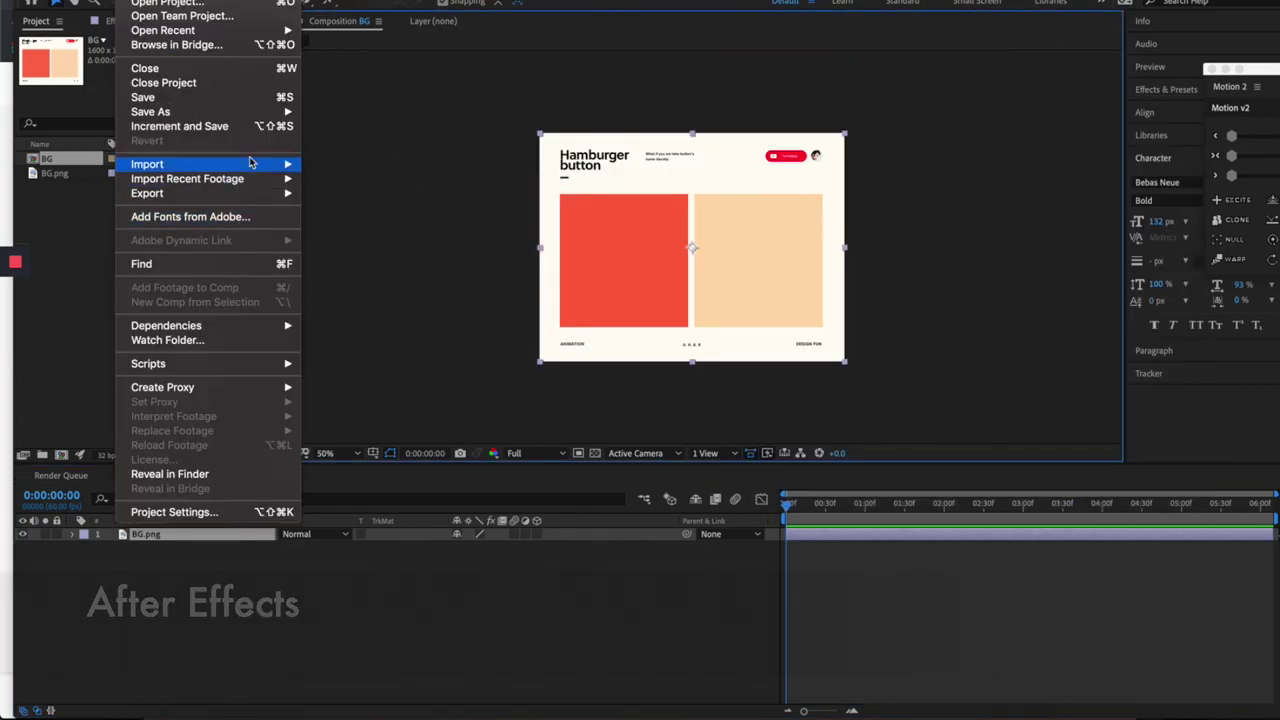
{"action": "left_click", "coordinate": [357, 163]}
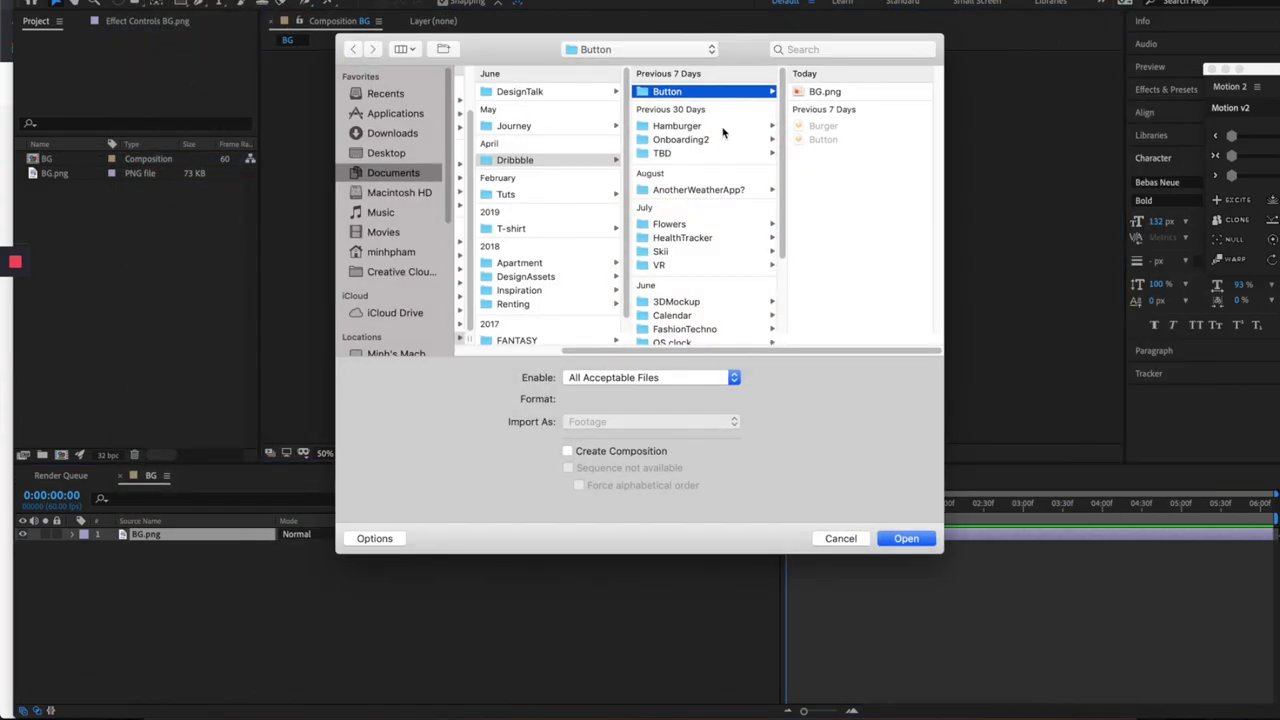
{"action": "left_click", "coordinate": [824, 155]}
{"action": "left_click", "coordinate": [637, 88]}
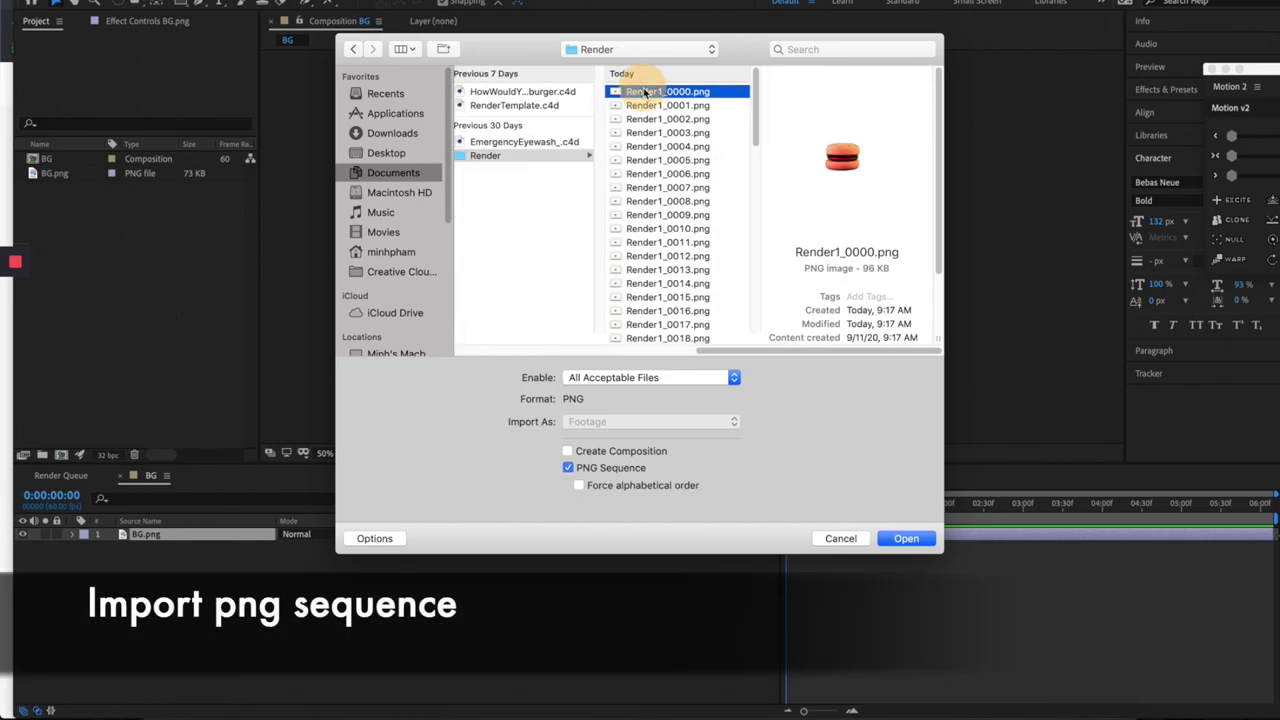
{"action": "key", "text": "Return"}
Place the burger PNG sequence into the BG composition and pre-compose its layer
{"action": "left_click_drag", "start_coordinate": [755, 262], "coordinate": [755, 262]}
{"action": "right_click", "coordinate": [252, 534]}
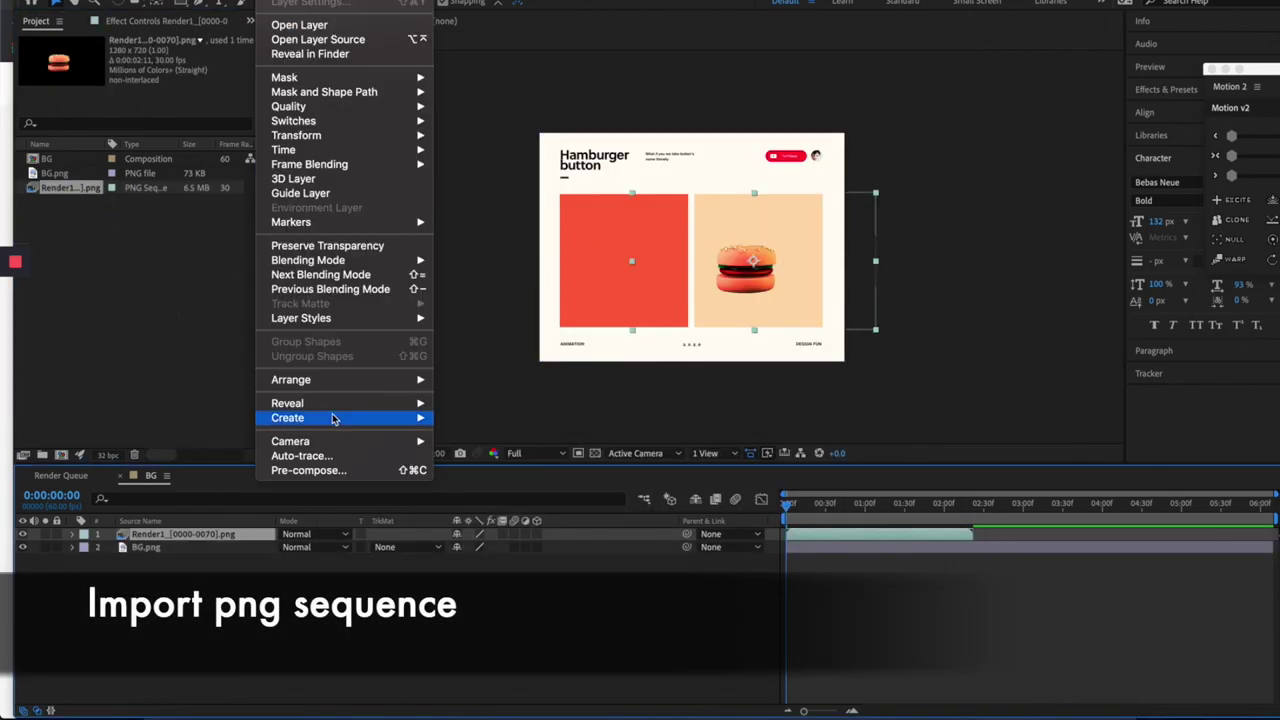
{"action": "left_click", "coordinate": [330, 457]}
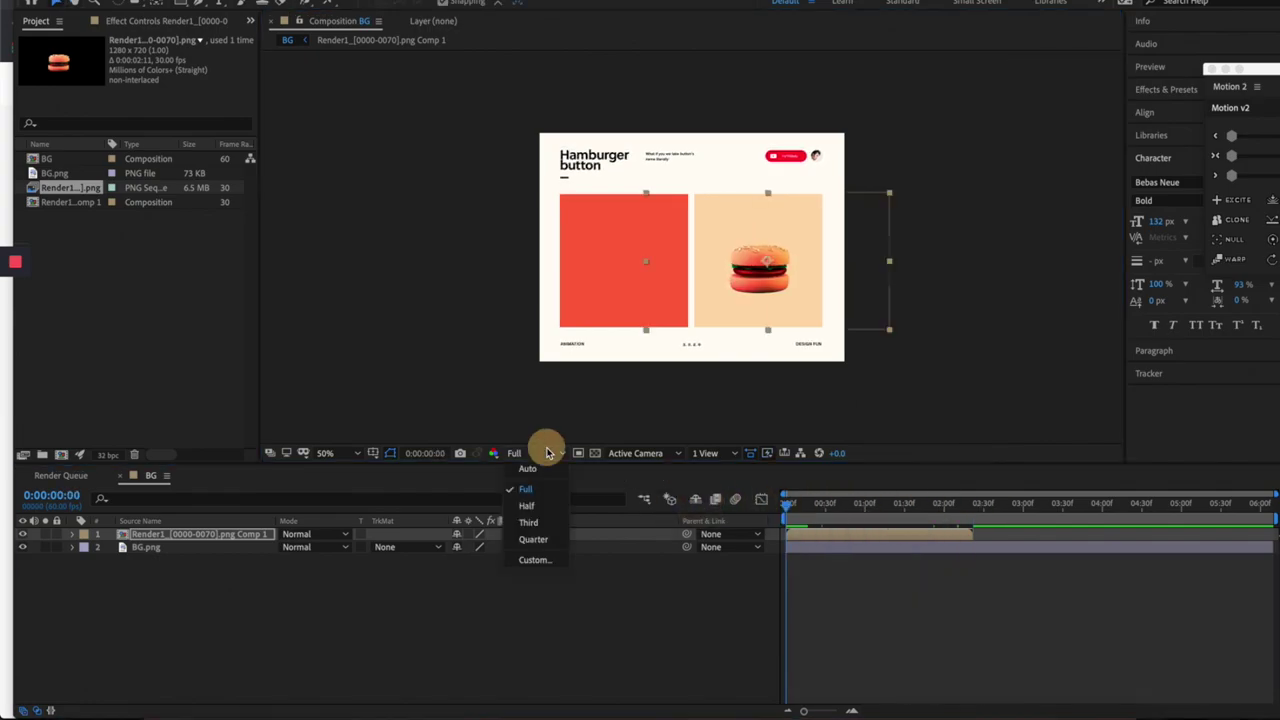
Set warm colours for the burger's Linear Dodge 24% Gradient Overlay, checking them against the preview
{"action": "left_click", "coordinate": [478, 606]}
{"action": "left_click_drag", "start_coordinate": [448, 148], "coordinate": [1038, 41]}
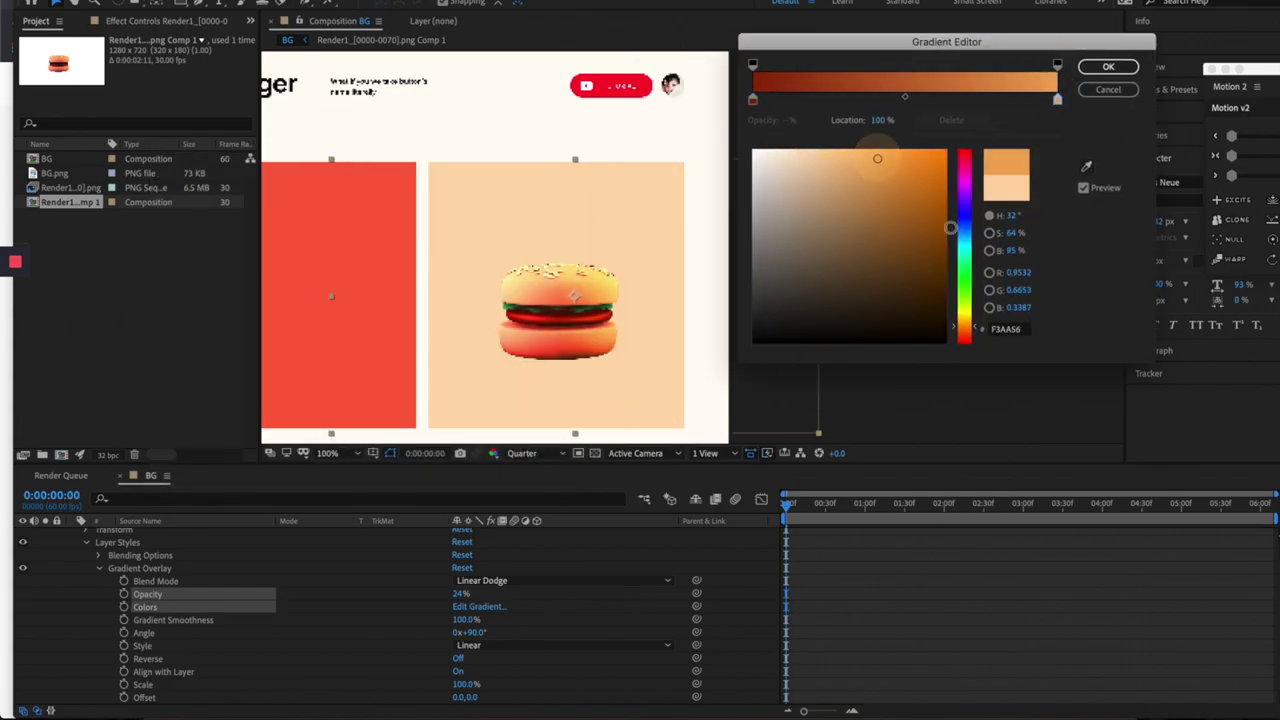
{"action": "left_click", "coordinate": [1129, 72]}
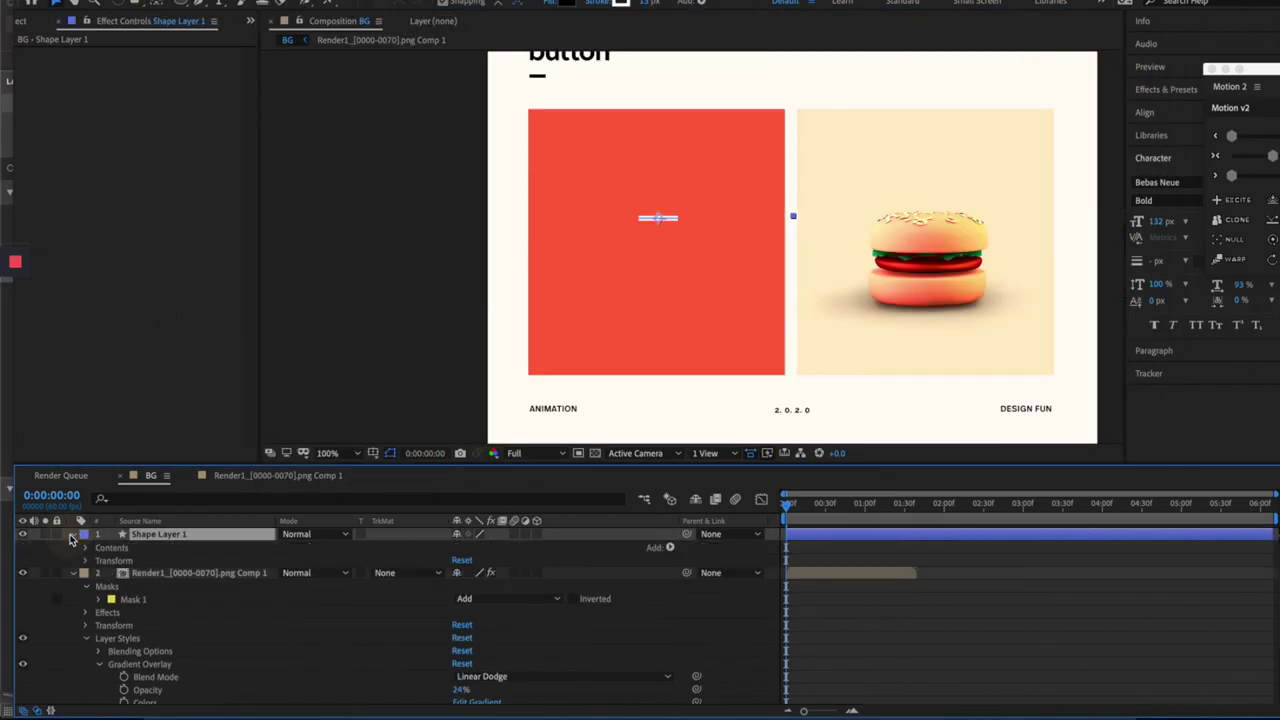